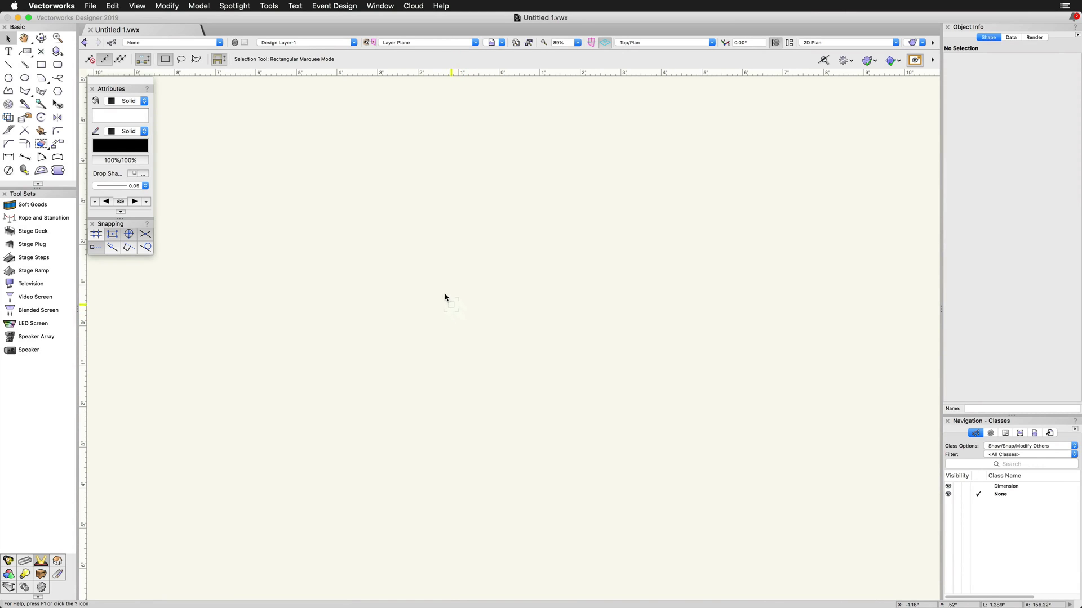
# Open the Resource Manager palette via Window > Palettes and drag it into position
pyautogui.click(384, 8)
pyautogui.moveTo(412, 20)
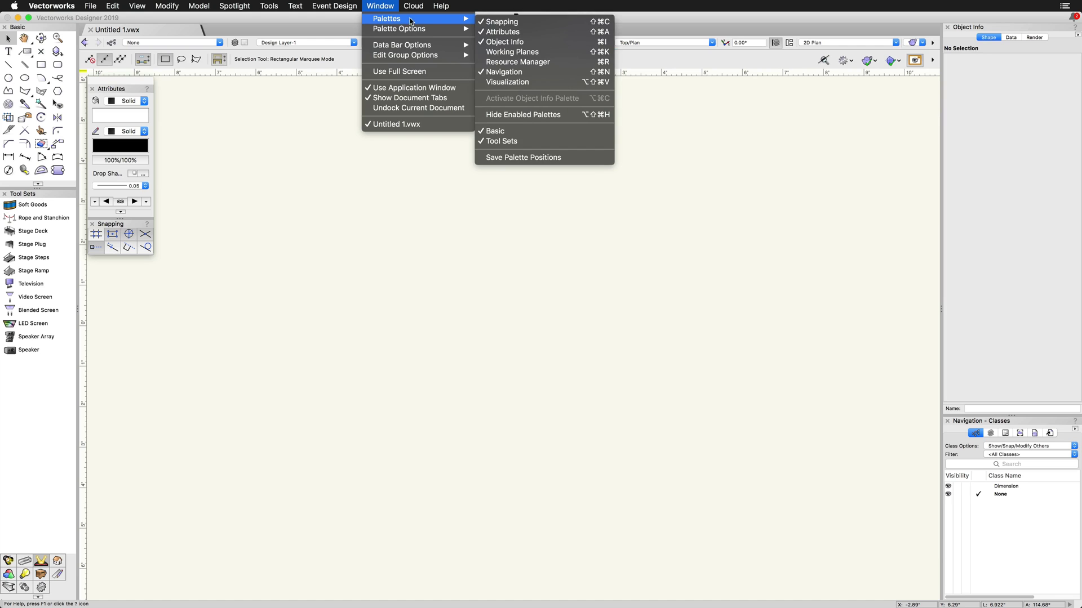
pyautogui.click(518, 63)
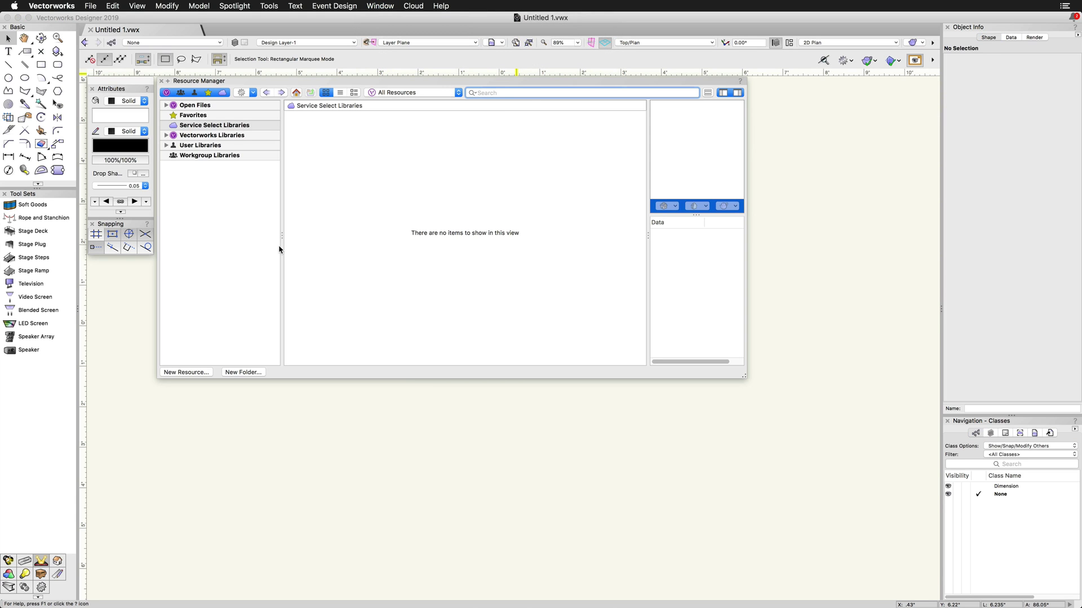
pyautogui.moveTo(283, 237); pyautogui.dragTo(261, 231)
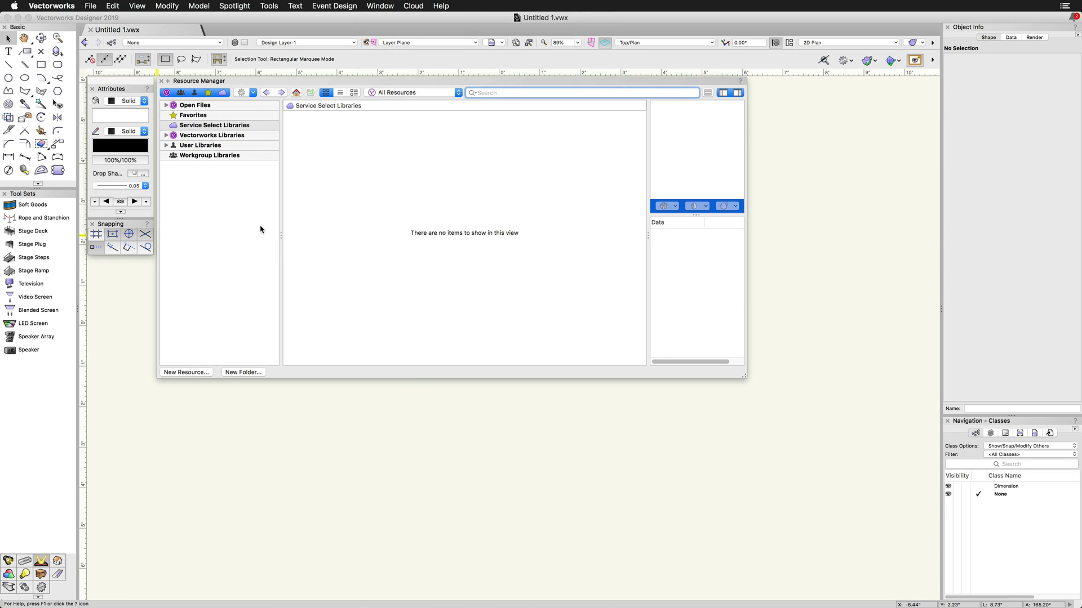
# Expand Vectorworks Libraries to Objects - Ent Audio and check its download options without installing
pyautogui.click(166, 136)
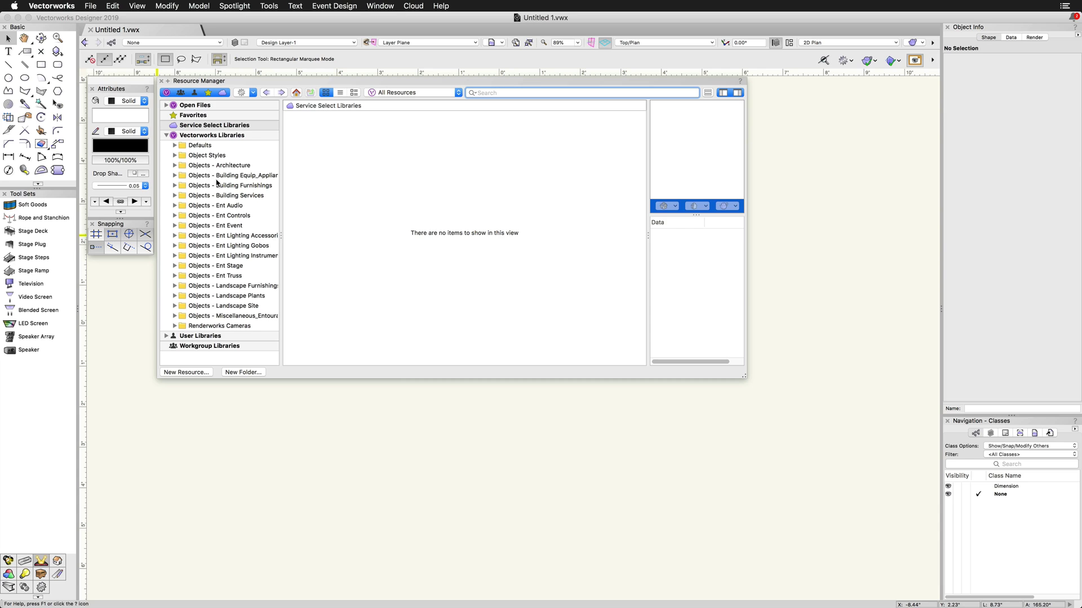
pyautogui.click(226, 206)
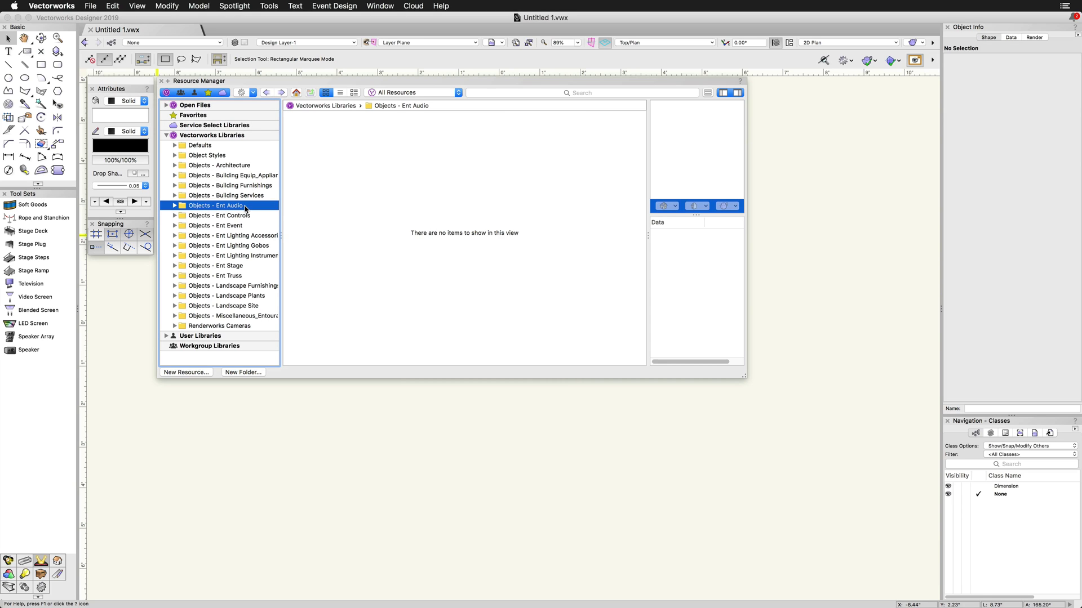
pyautogui.rightClick(245, 208)
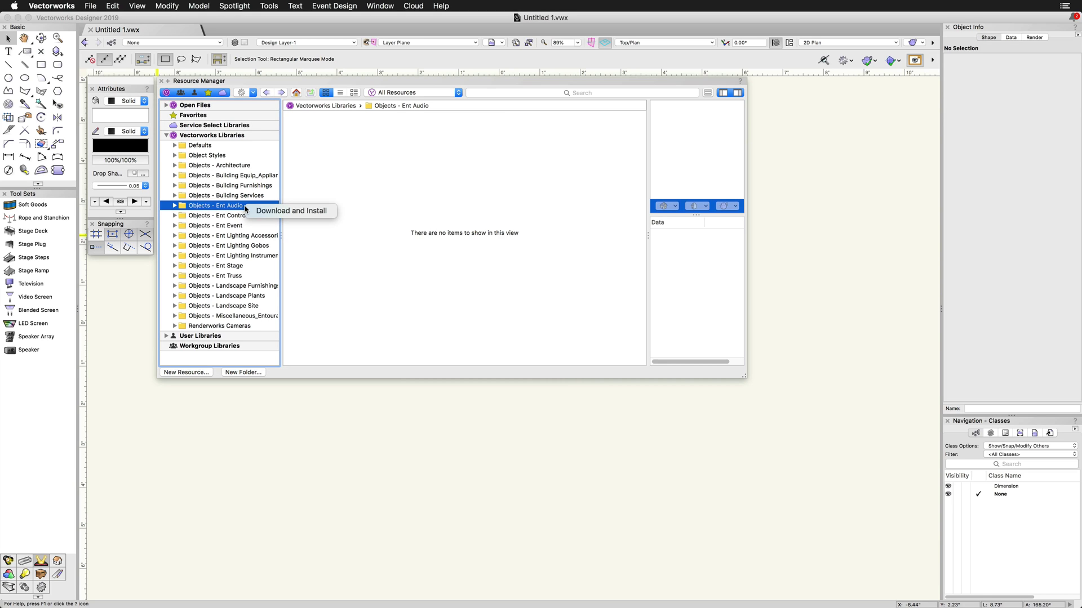
pyautogui.click(221, 209)
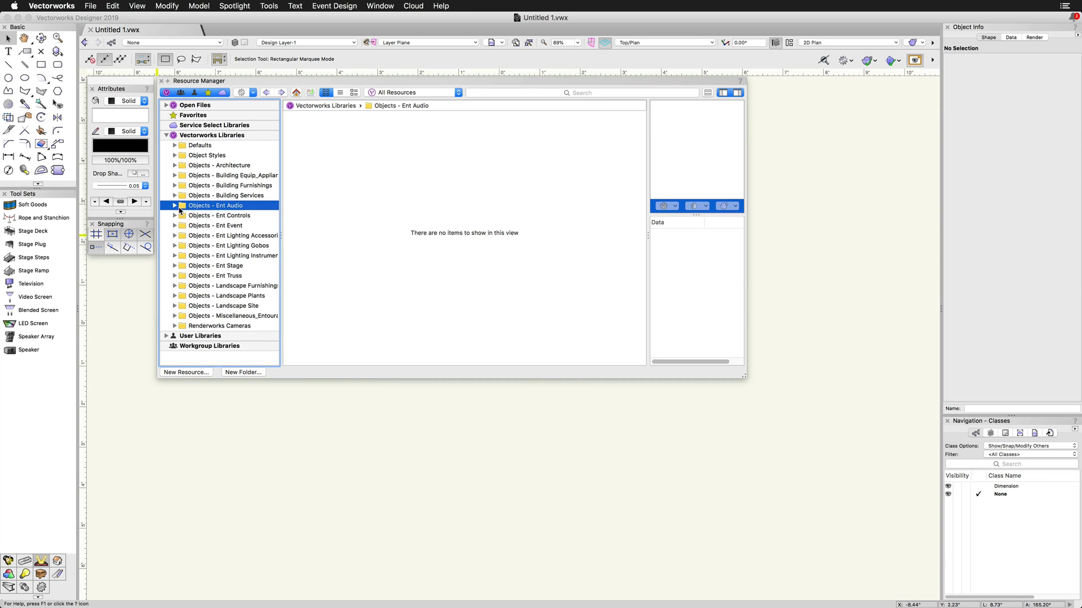
# List the Ent Audio files, view Speakers JBL.vwx symbol folders, then open Service Select Libraries
pyautogui.click(175, 207)
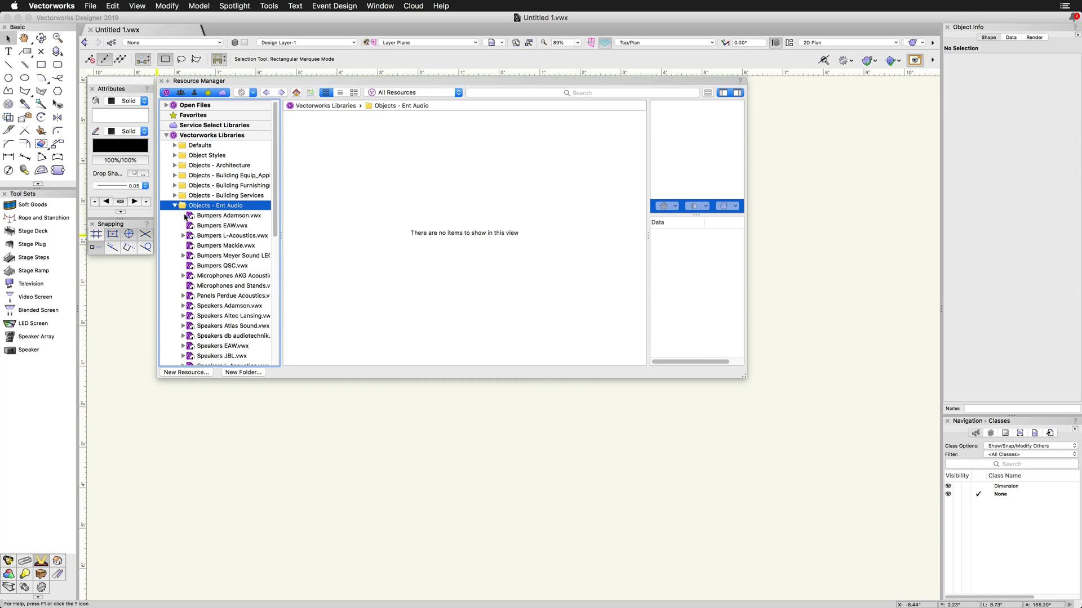
pyautogui.scroll(-2, 214, 244)
pyautogui.scroll(-3, 214, 244)
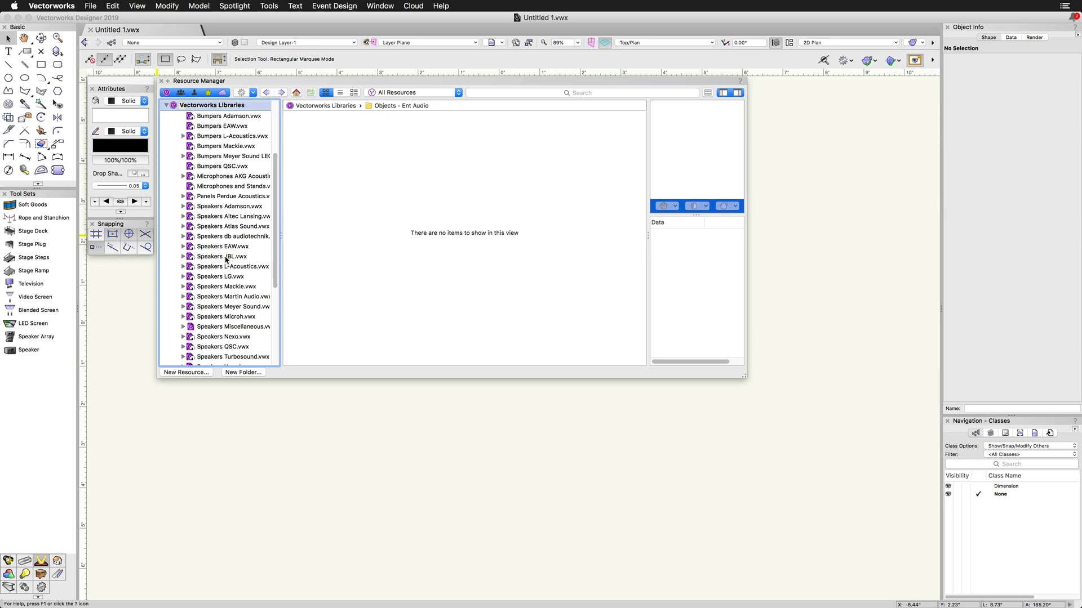
pyautogui.click(226, 258)
pyautogui.rightClick(225, 258)
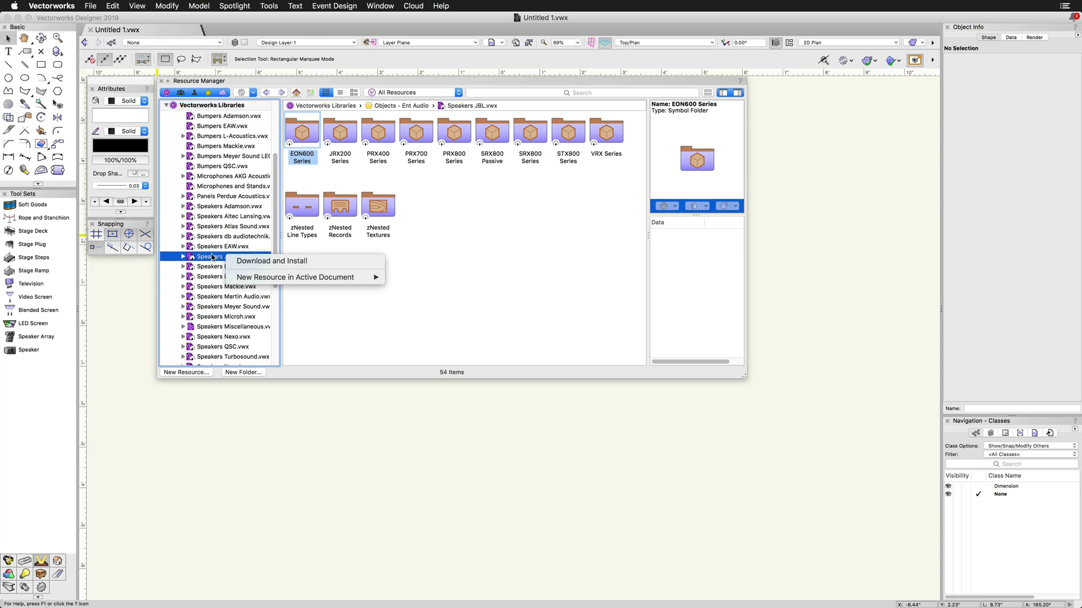
pyautogui.click(214, 258)
pyautogui.scroll(5, 212, 257)
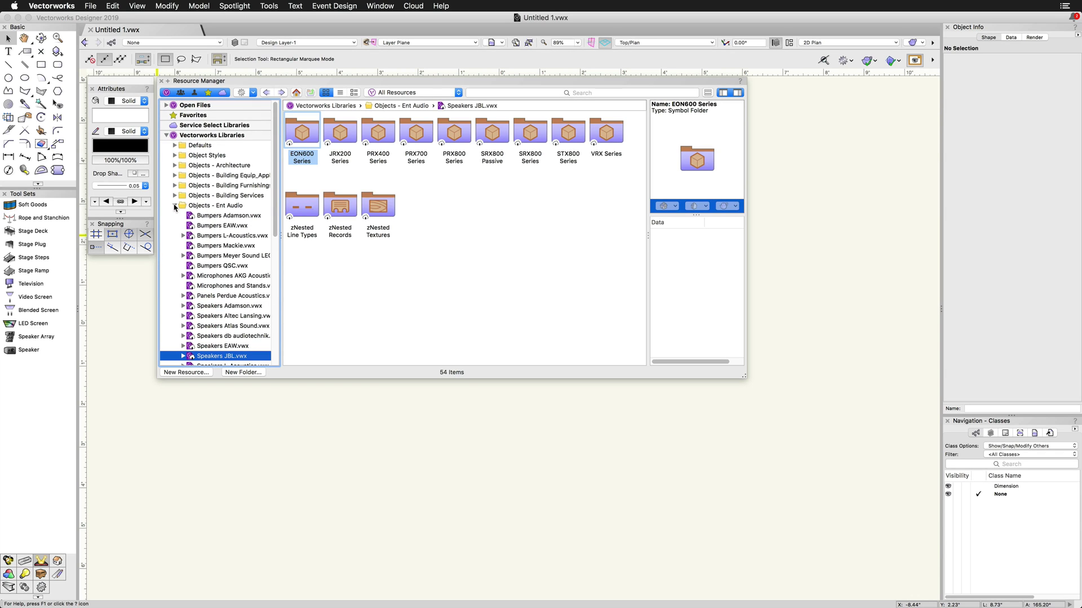
pyautogui.click(219, 126)
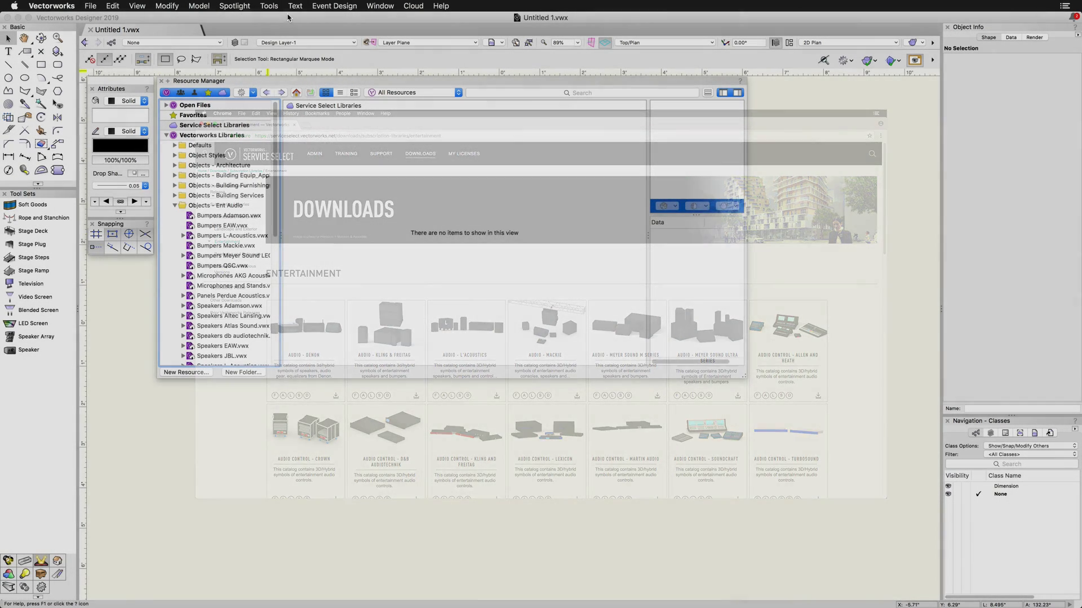
# Open Vectorworks Preferences and reveal the user data folder in Finder
pyautogui.click(269, 6)
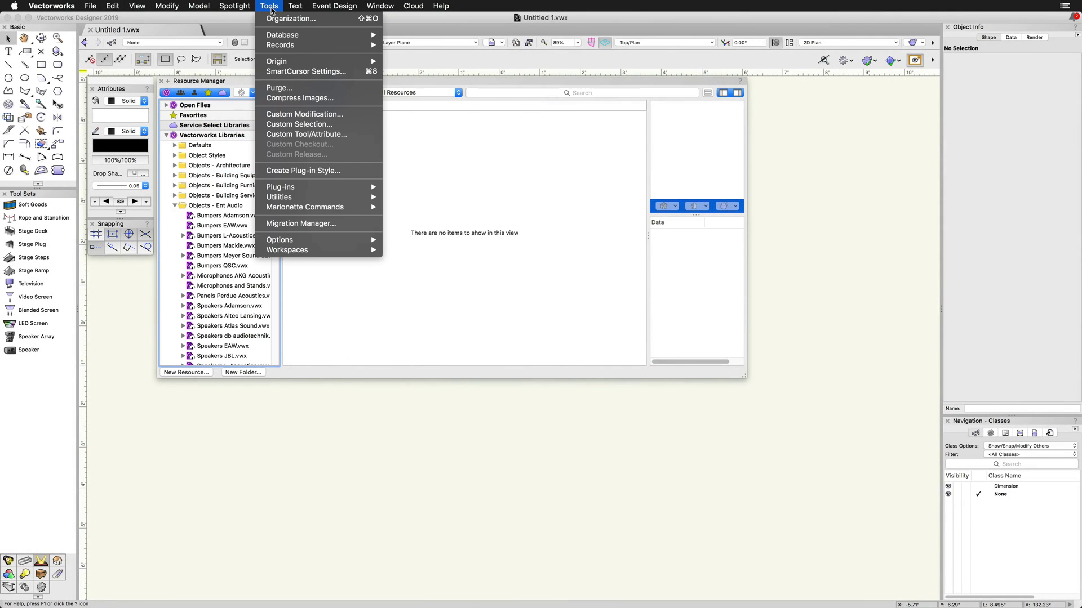
pyautogui.moveTo(312, 241)
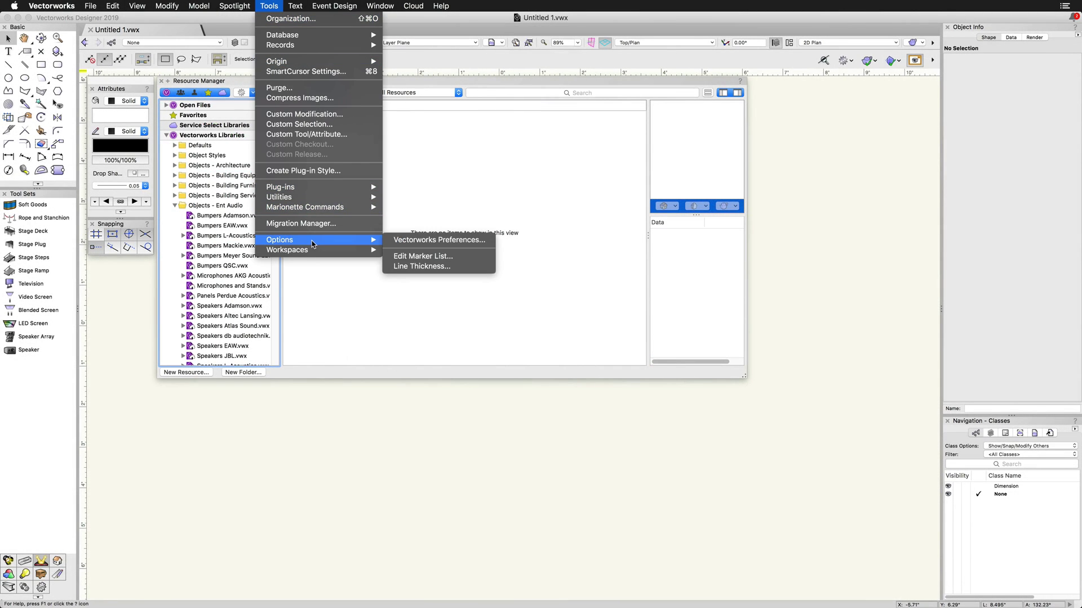
pyautogui.click(410, 240)
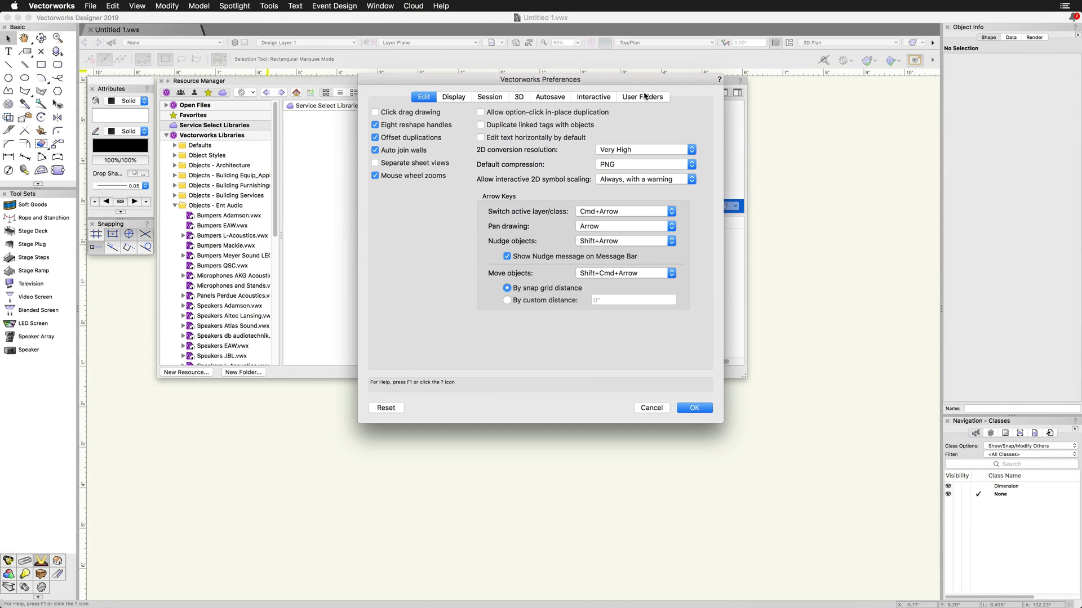
pyautogui.click(644, 98)
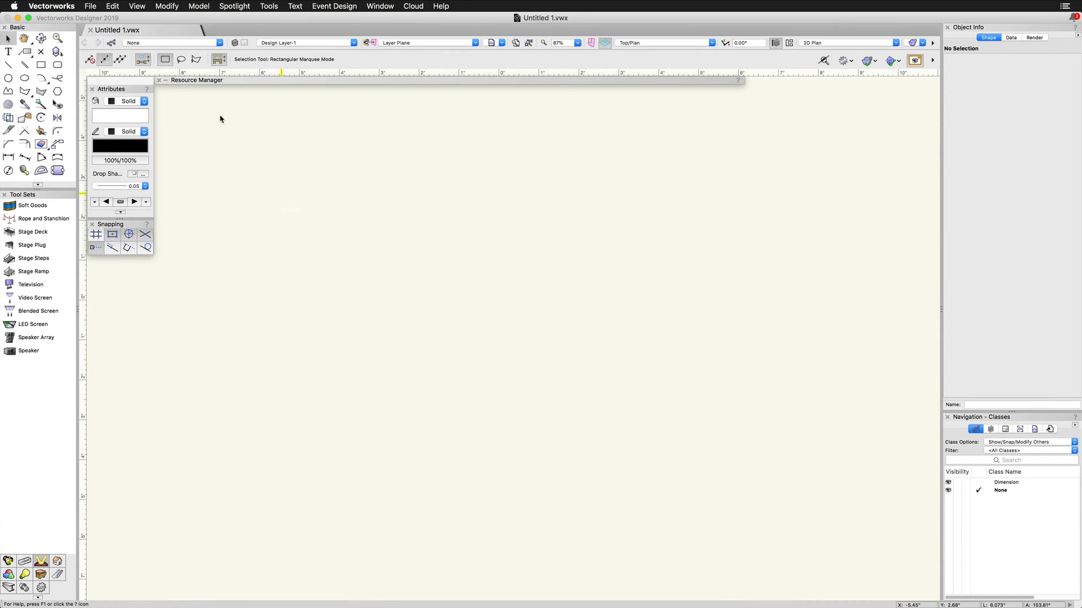
# Refresh the resource libraries to pick up the new files and collapse the Resource Manager
pyautogui.moveTo(201, 83)
pyautogui.click(249, 91)
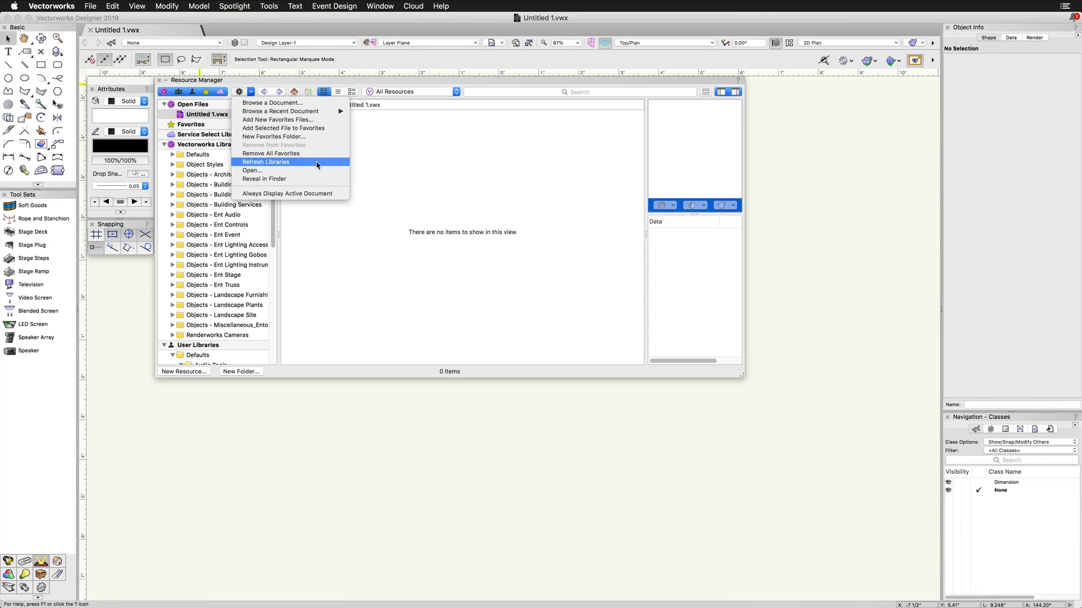
pyautogui.click(319, 165)
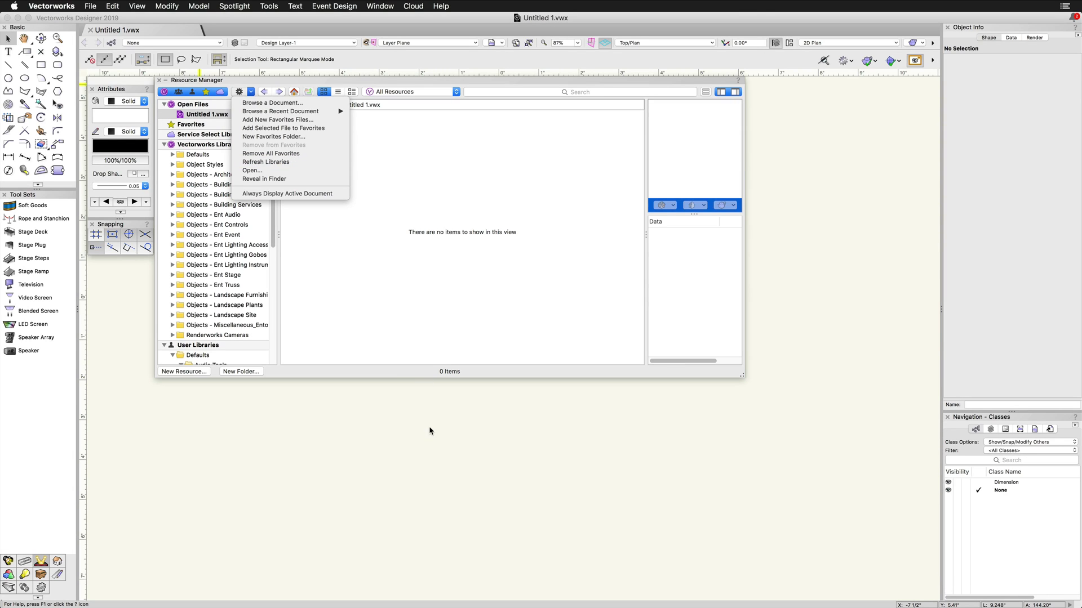
pyautogui.click(424, 433)
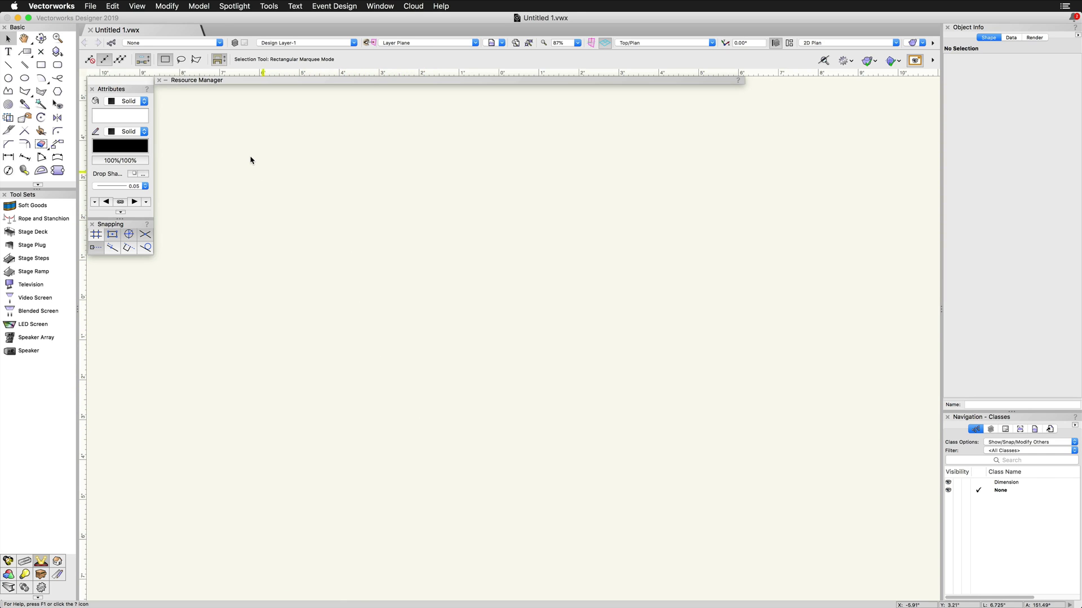
# Set the document's length units to Millimeters with decimal rounding, precision 1
pyautogui.click(97, 8)
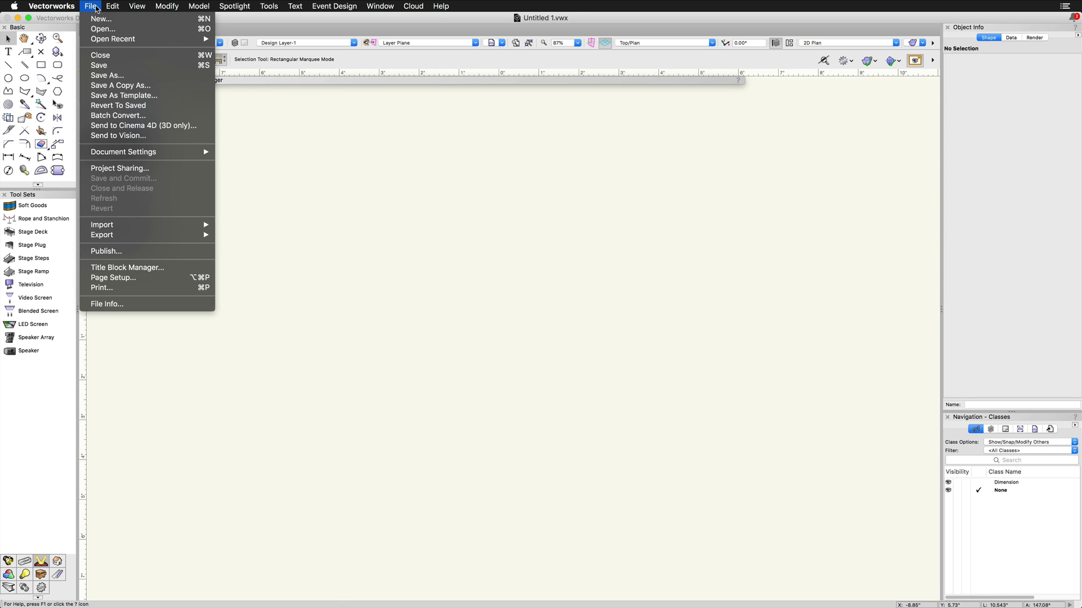
pyautogui.moveTo(179, 153)
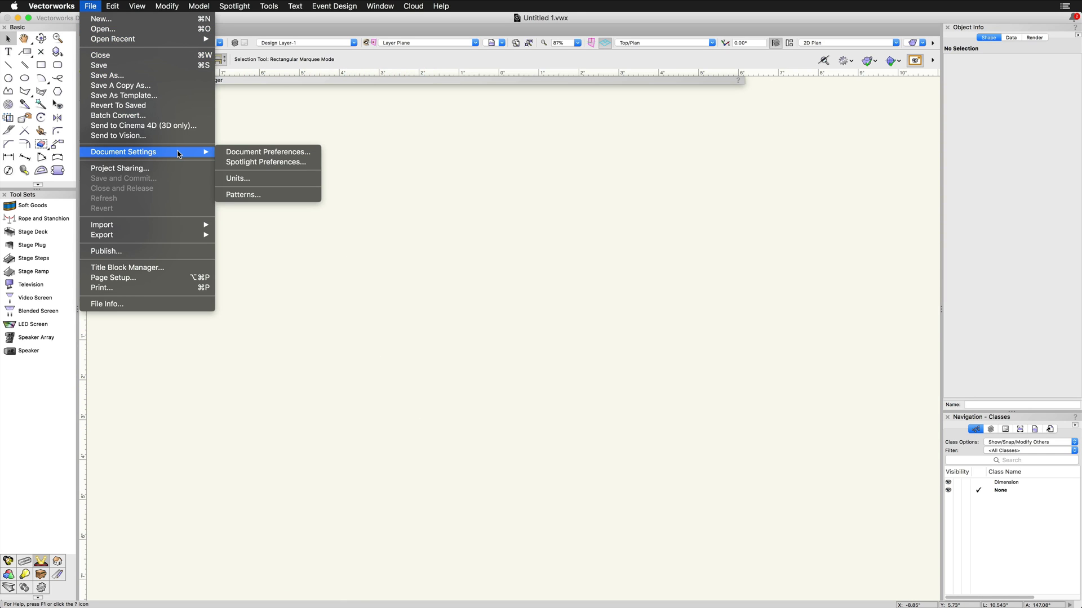
pyautogui.click(256, 179)
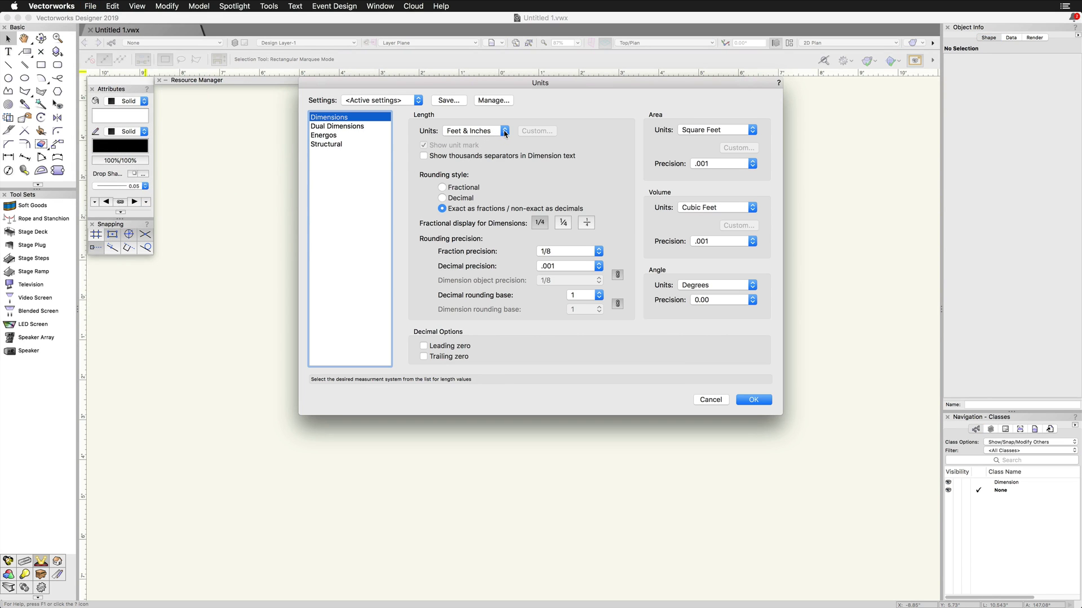
pyautogui.click(504, 131)
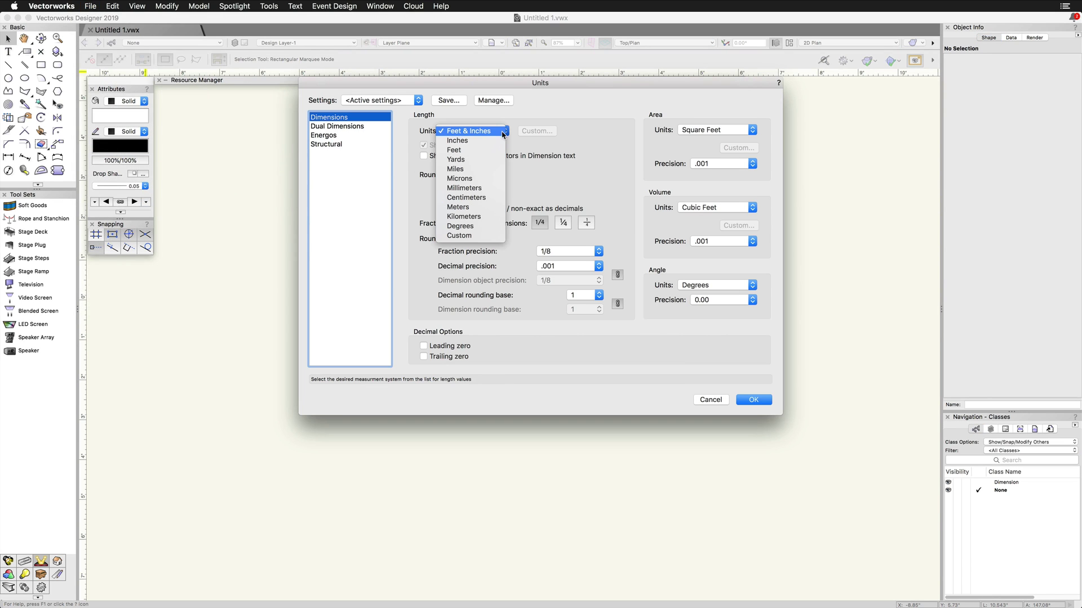
pyautogui.click(488, 190)
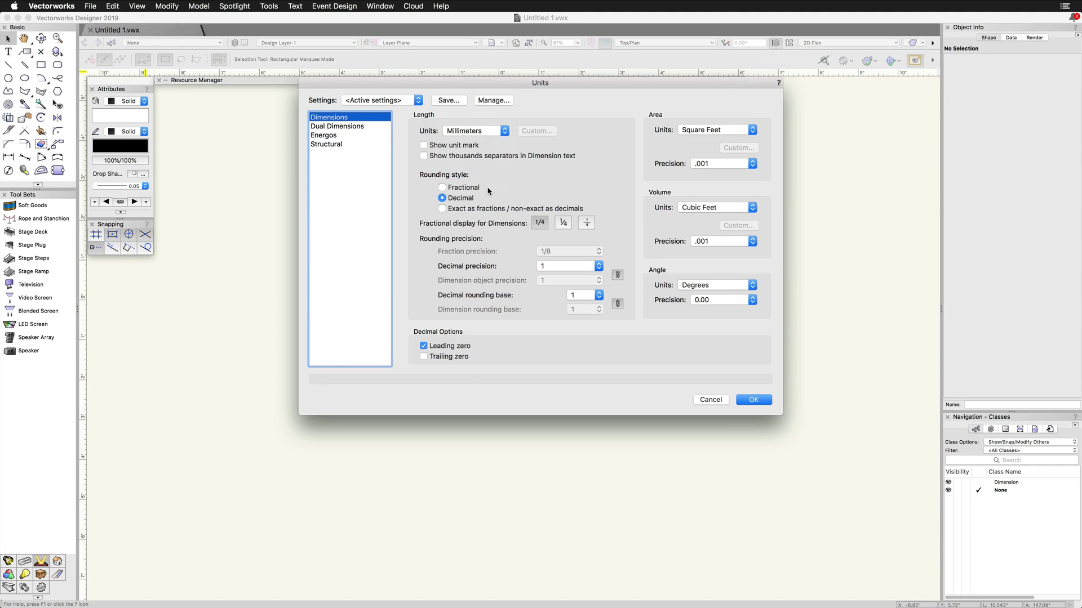
pyautogui.click(753, 400)
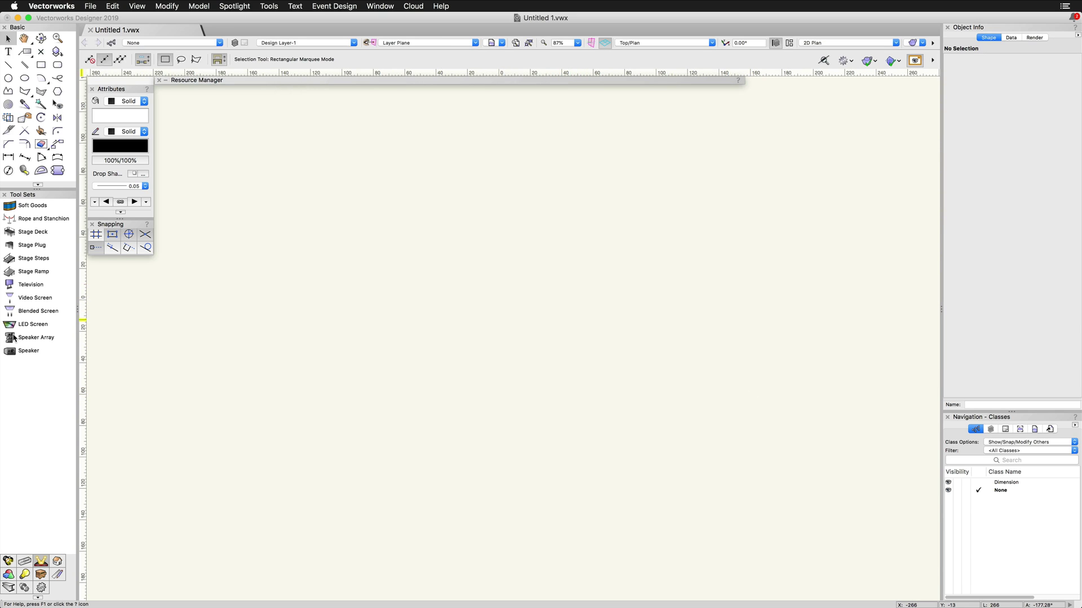
# Place a default 600×900×600 Speaker object, zoom to fit, and return to the Selection tool
pyautogui.click(33, 350)
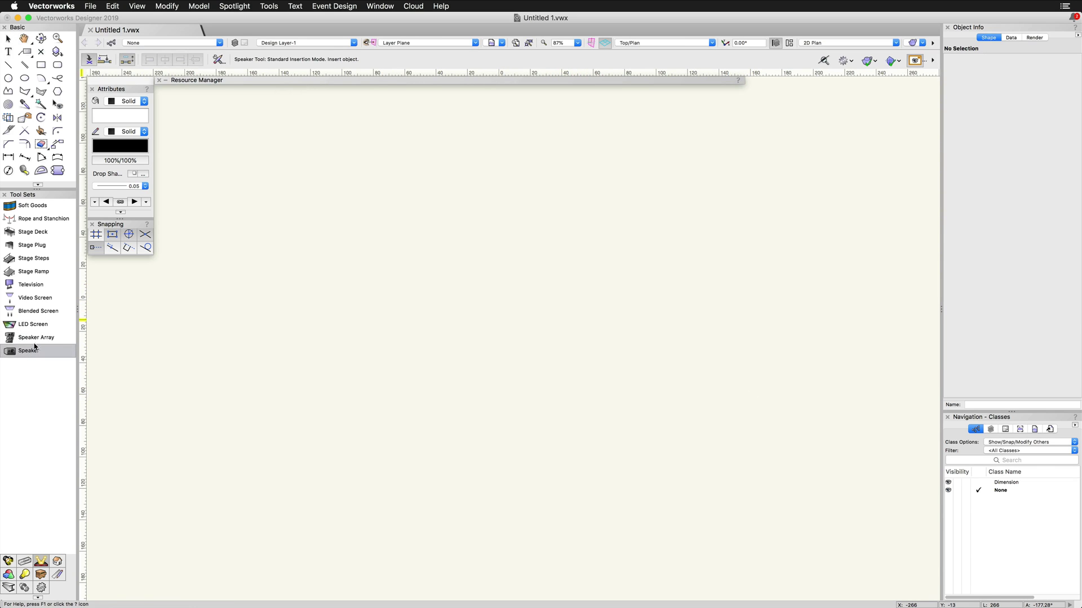
pyautogui.click(558, 388)
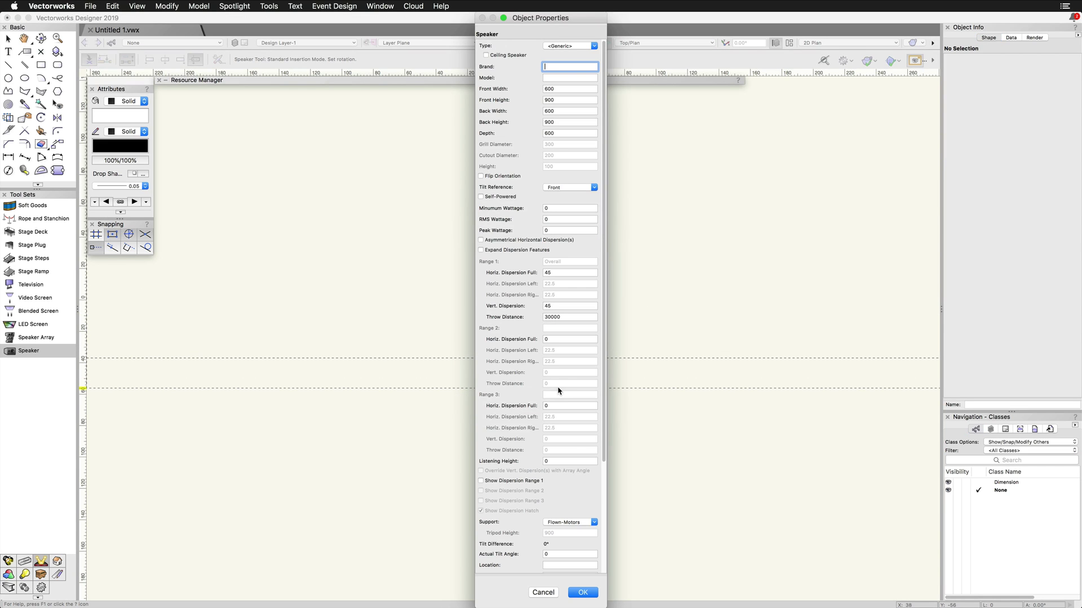
pyautogui.click(589, 596)
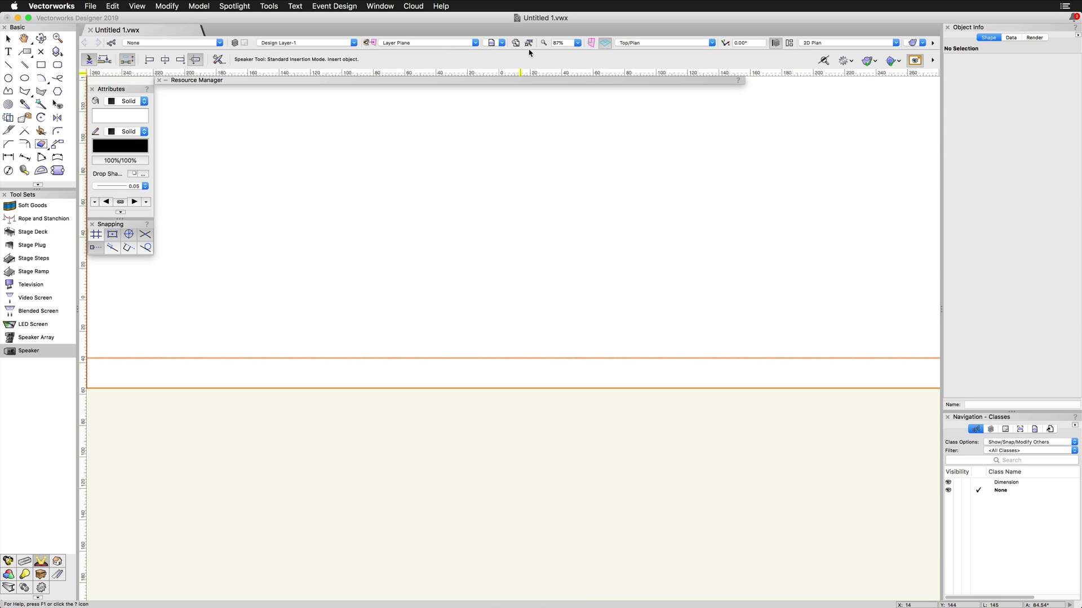
pyautogui.click(529, 44)
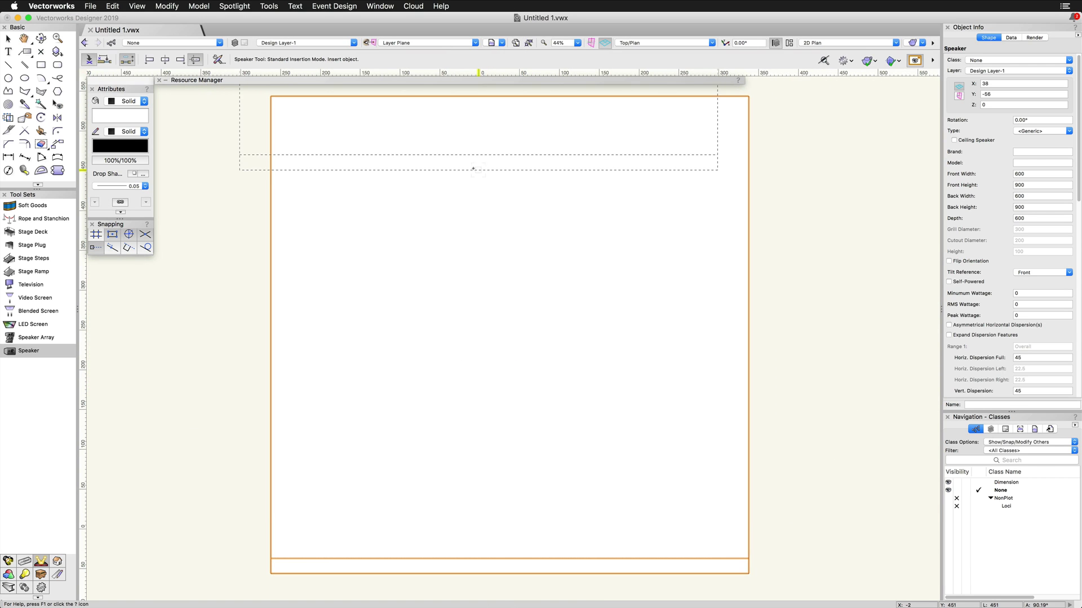
pyautogui.press('x')
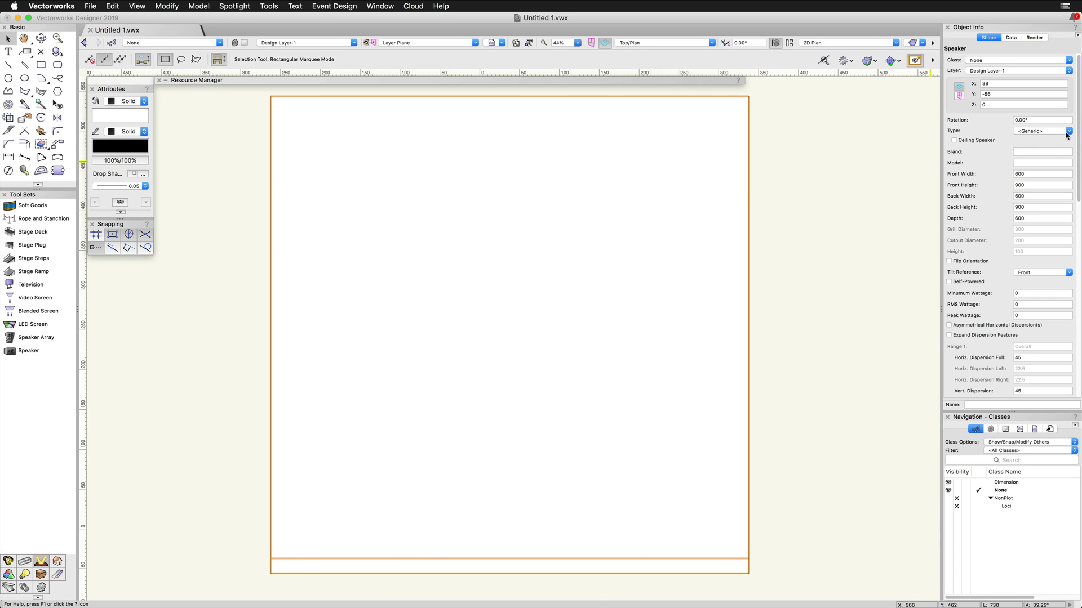
# Import the AQ8 type from Speakers Martin Audio.vwx, keeping the name Martin Audio-AQ8
pyautogui.click(1069, 131)
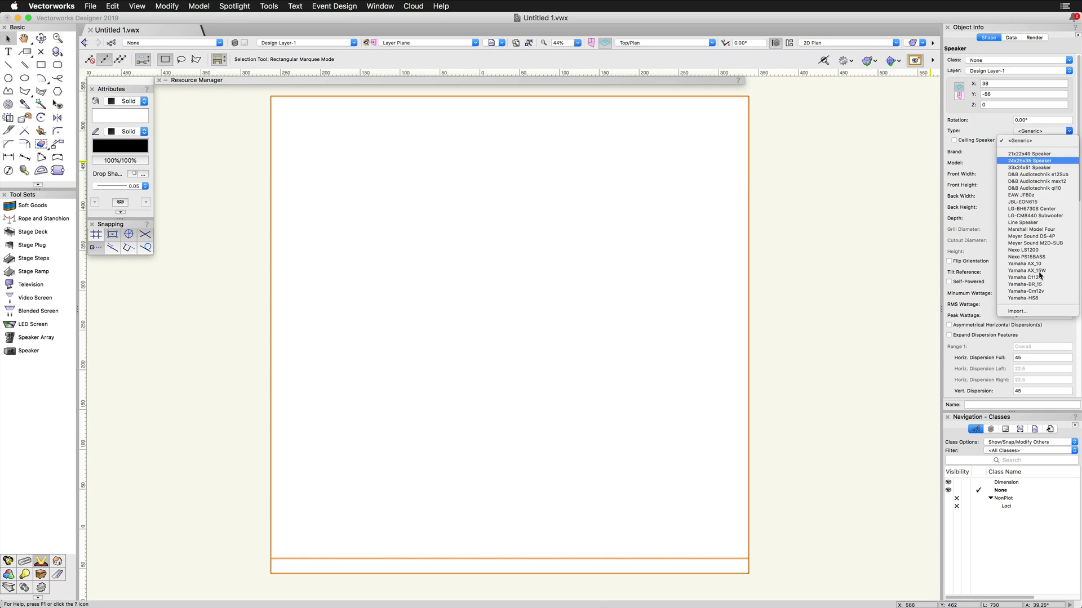
pyautogui.click(1032, 313)
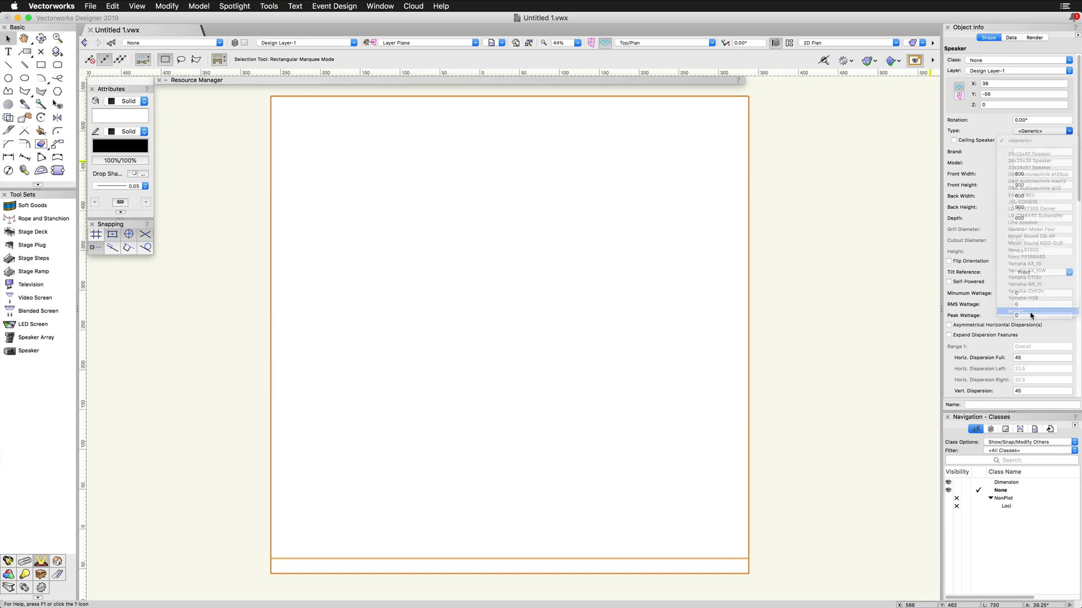
pyautogui.click(586, 309)
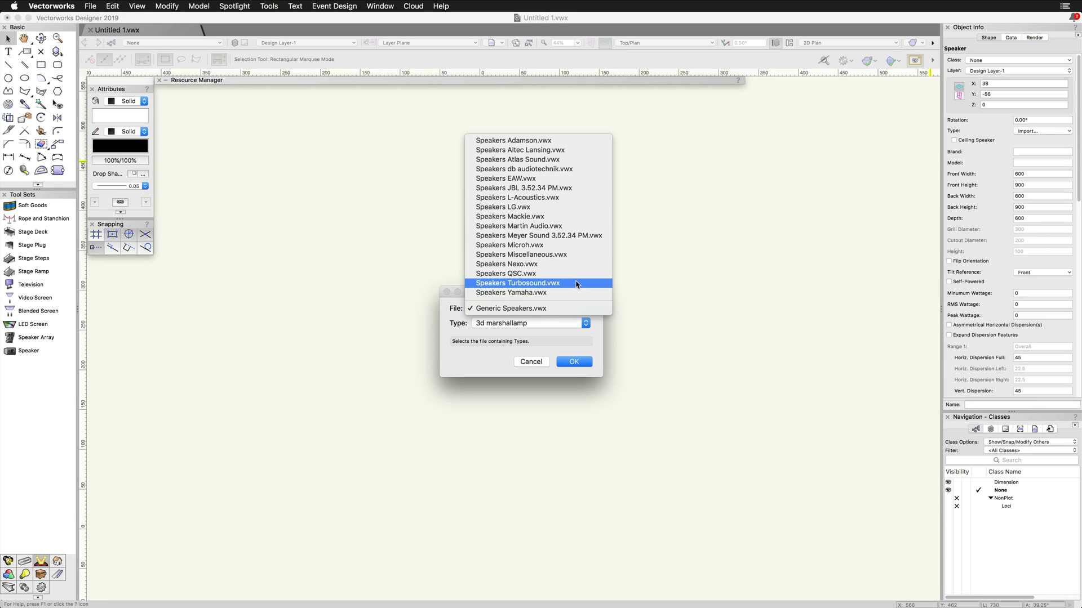
pyautogui.click(563, 226)
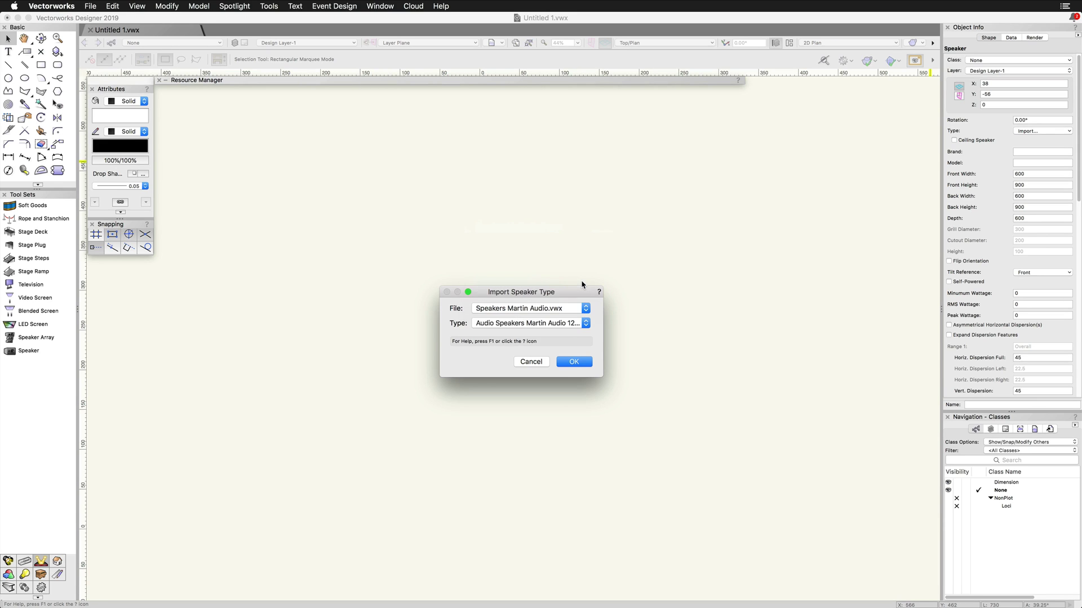
pyautogui.click(587, 325)
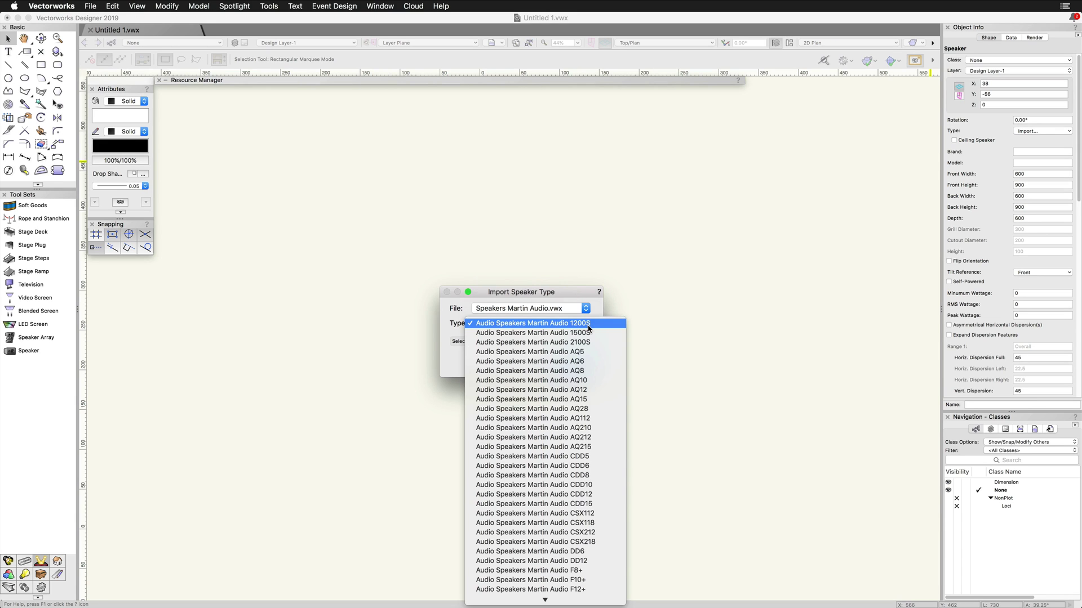
pyautogui.click(600, 373)
pyautogui.click(572, 363)
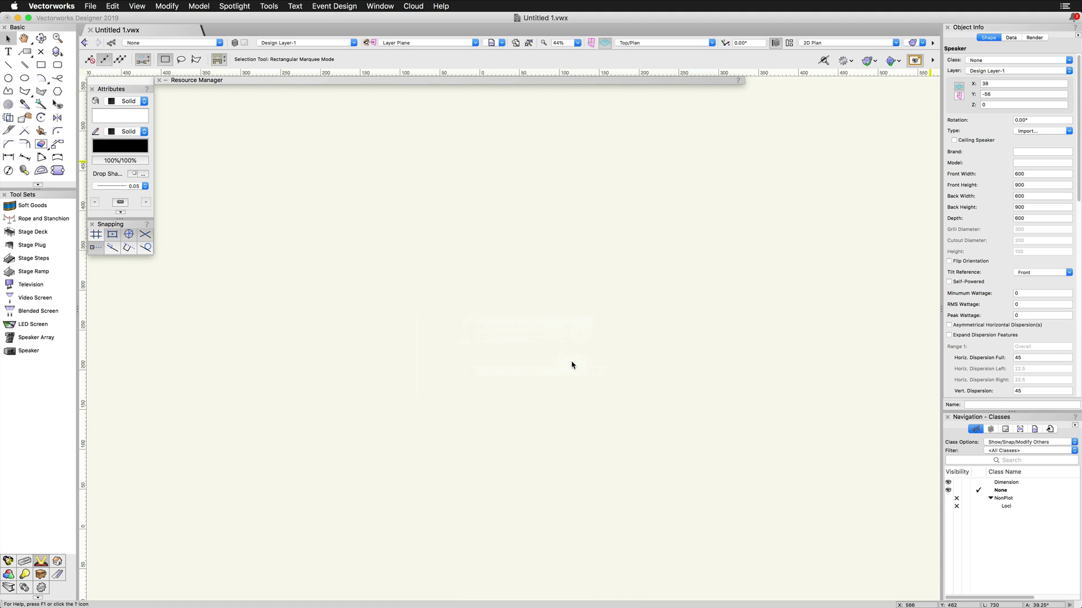
pyautogui.click(596, 201)
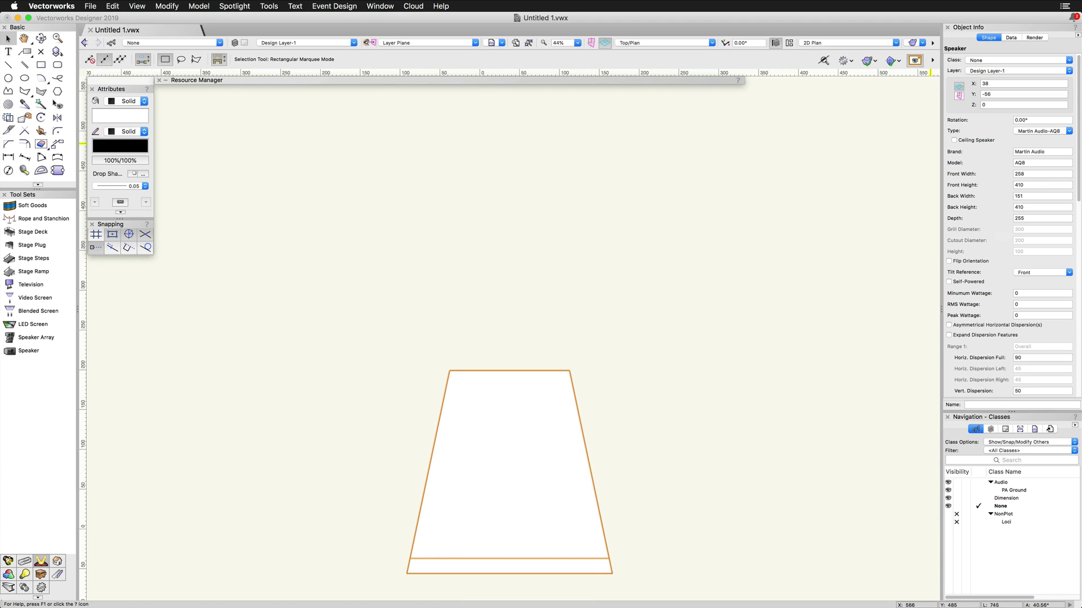